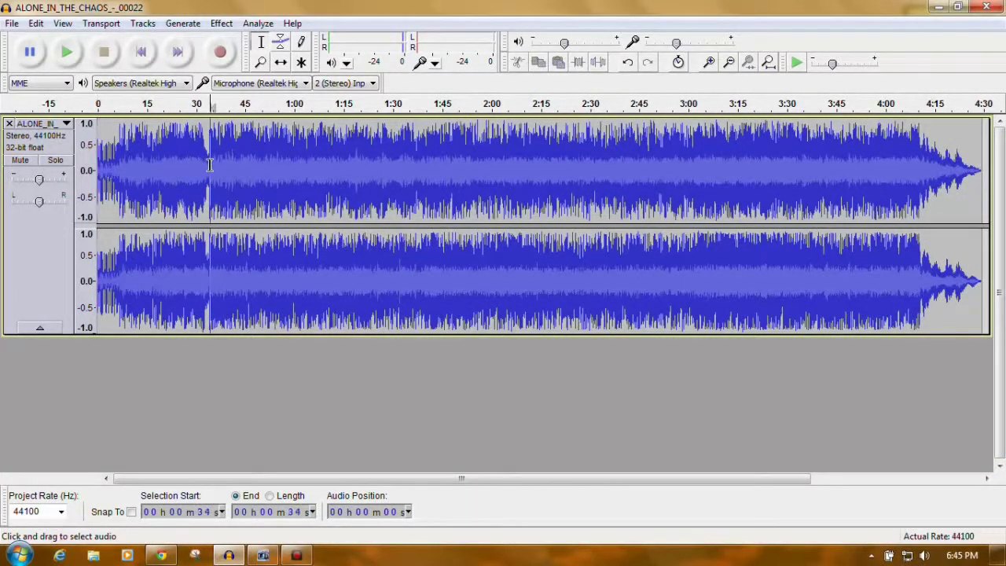
# Cut the first 34 seconds and everything after 3:37, then zoom in to check the new end.
pyautogui.moveTo(210, 165); pyautogui.dragTo(98, 170)
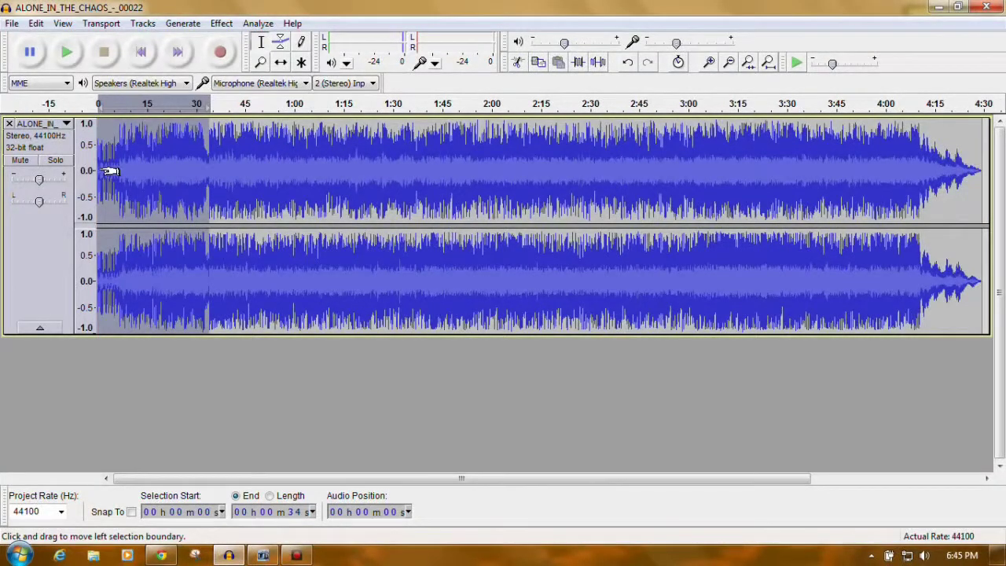
pyautogui.press('Delete')
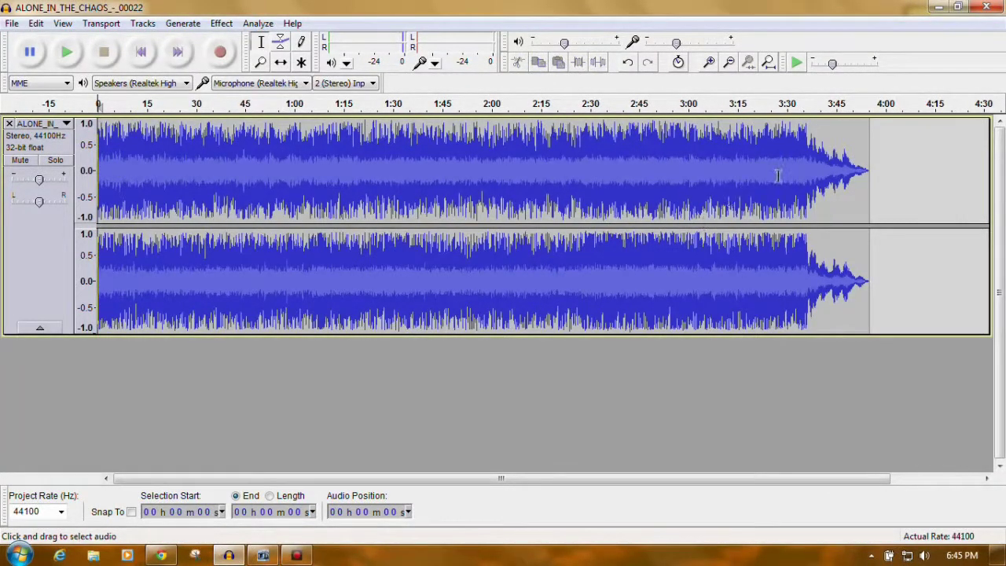
pyautogui.moveTo(810, 177); pyautogui.dragTo(870, 189)
pyautogui.press('Delete')
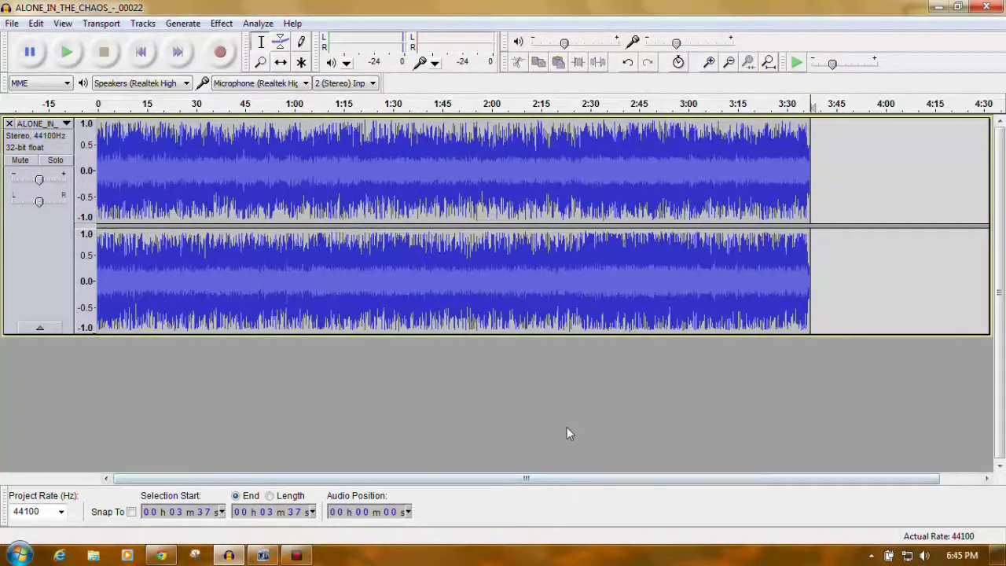
pyautogui.click(710, 63)
pyautogui.click(709, 63)
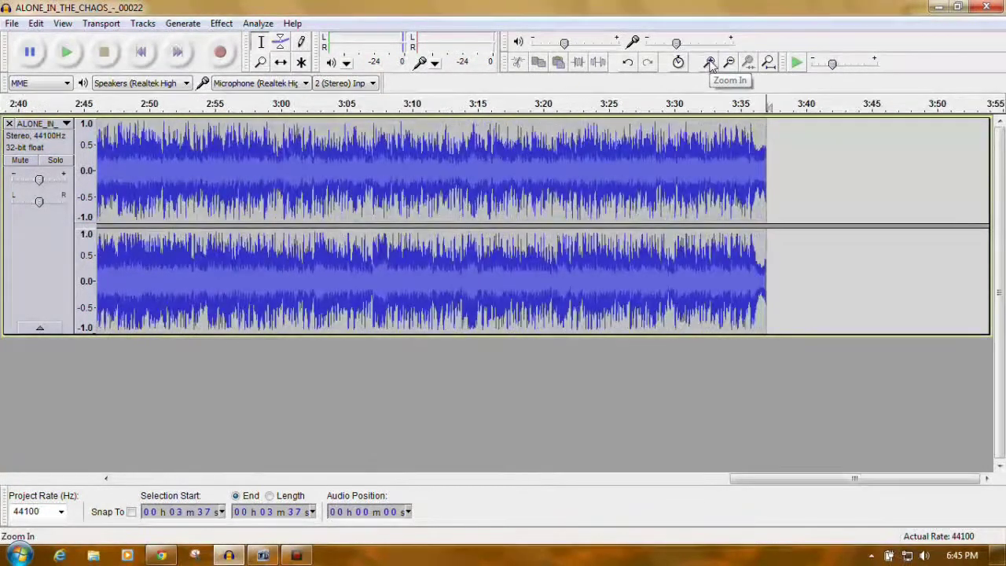
pyautogui.click(710, 63)
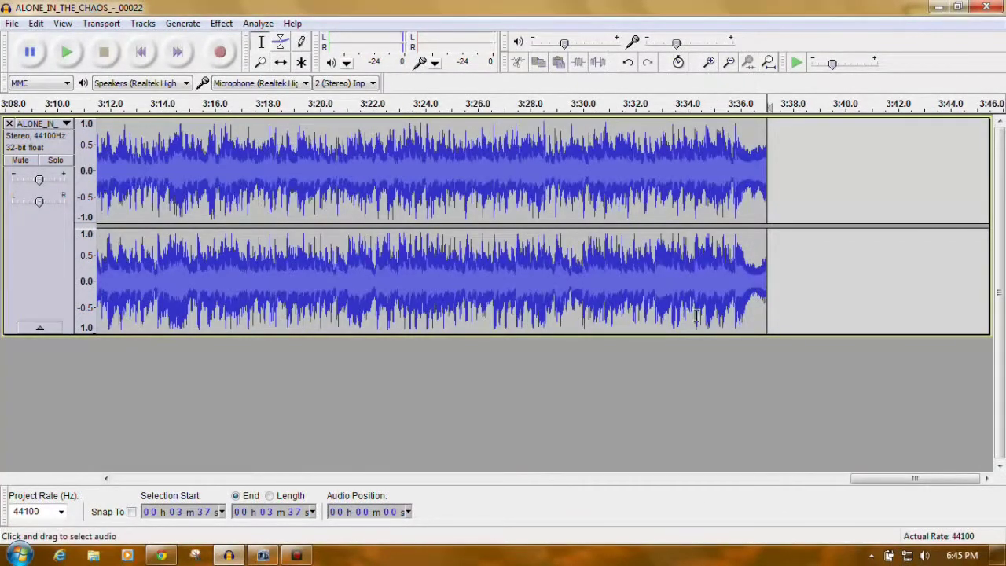
pyautogui.moveTo(891, 479); pyautogui.dragTo(130, 481)
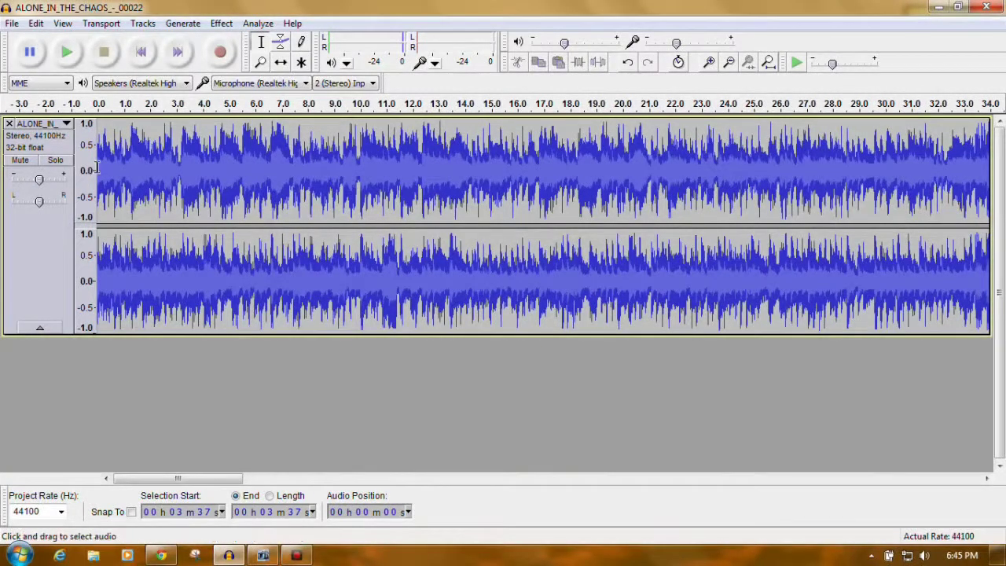
# Apply Fade In to the first 5 seconds and play it back.
pyautogui.moveTo(98, 167); pyautogui.dragTo(221, 197)
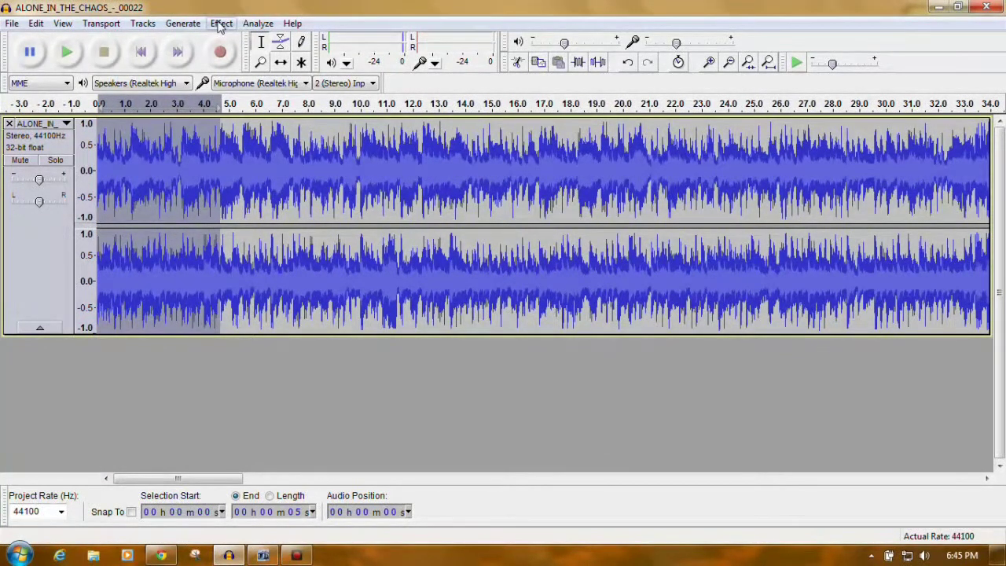
pyautogui.click(221, 25)
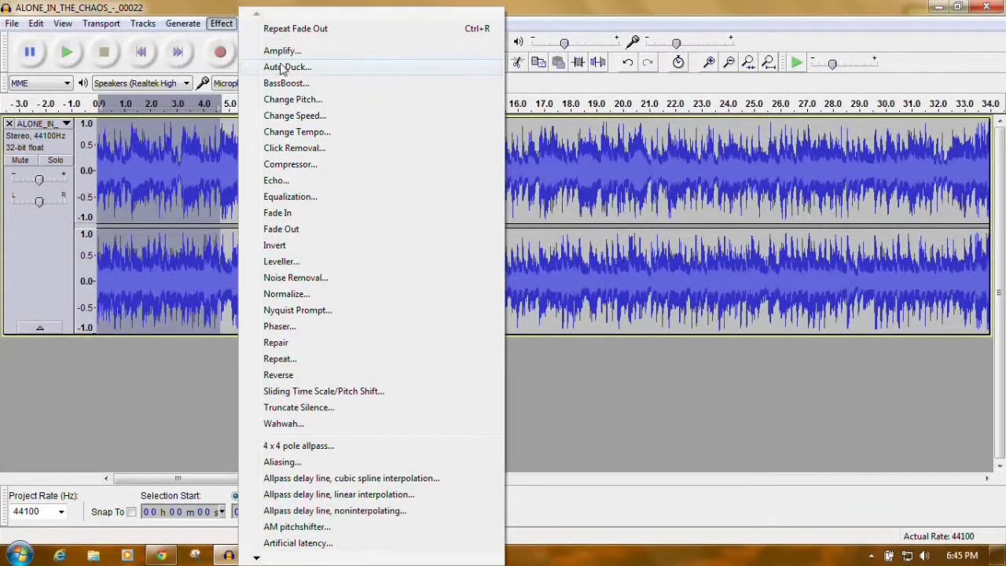
pyautogui.click(275, 212)
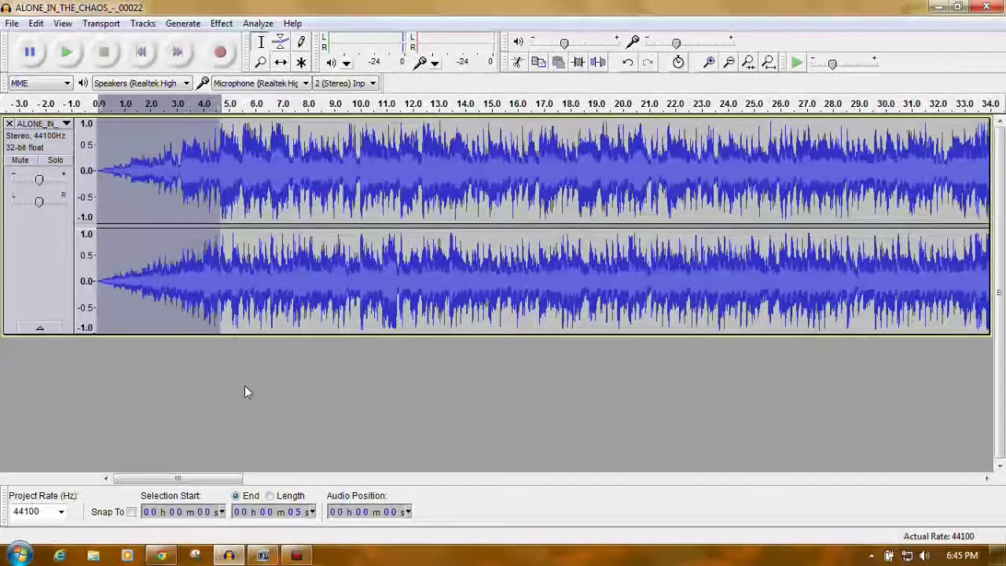
pyautogui.click(66, 53)
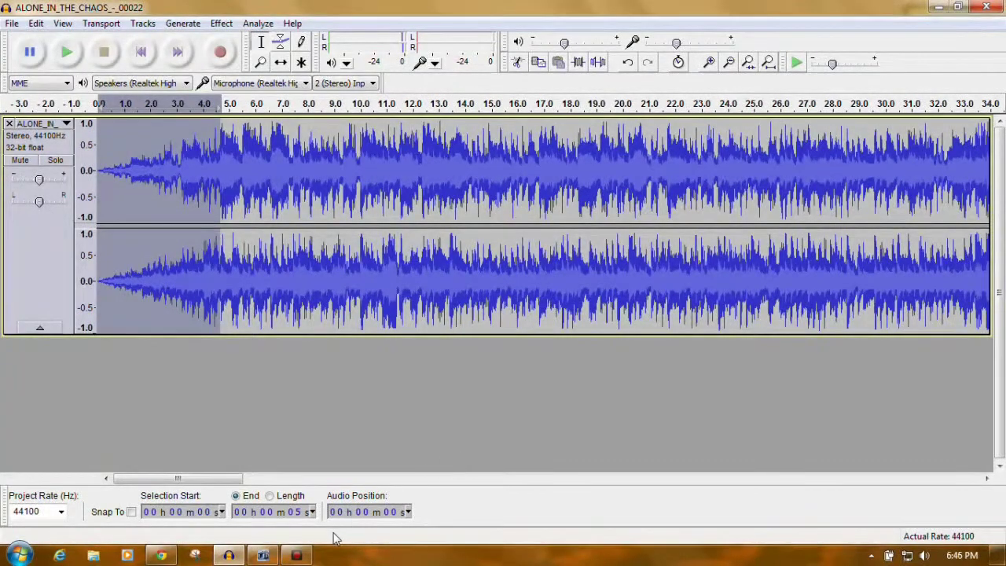
# Apply Fade Out to 3:32–3:37 at the track's end and play the ending.
pyautogui.moveTo(206, 478); pyautogui.dragTo(916, 480)
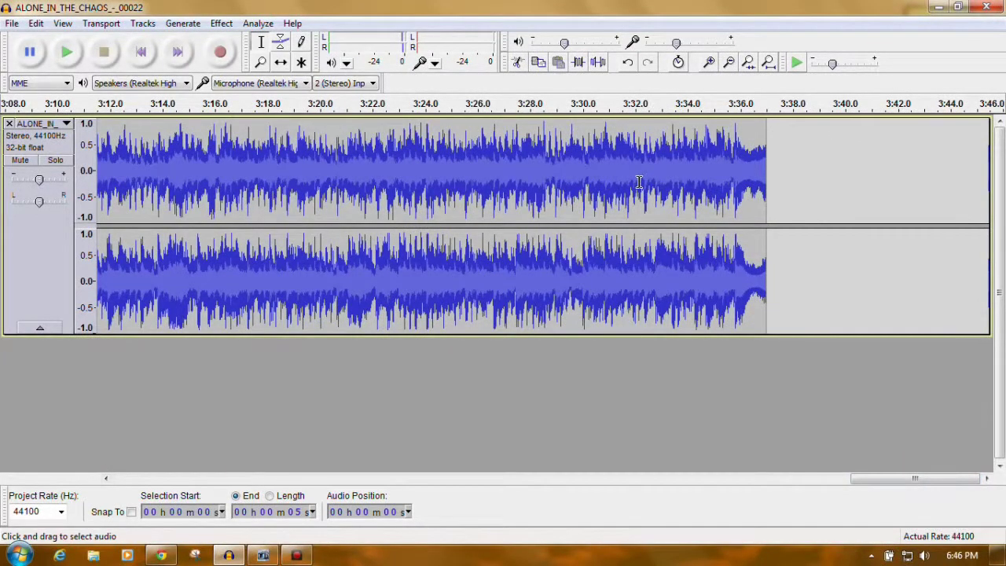
pyautogui.moveTo(638, 183); pyautogui.dragTo(764, 206)
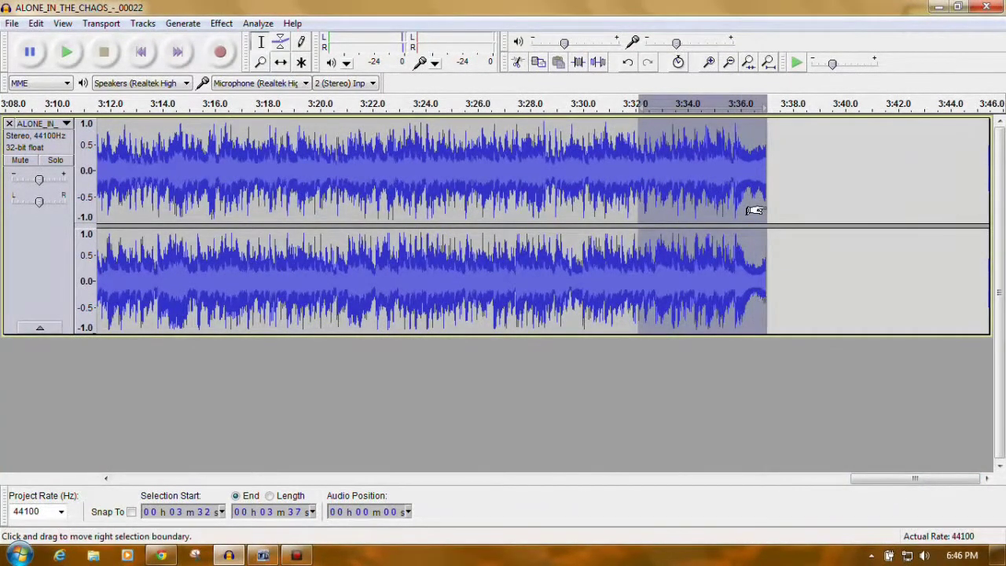
pyautogui.click(220, 24)
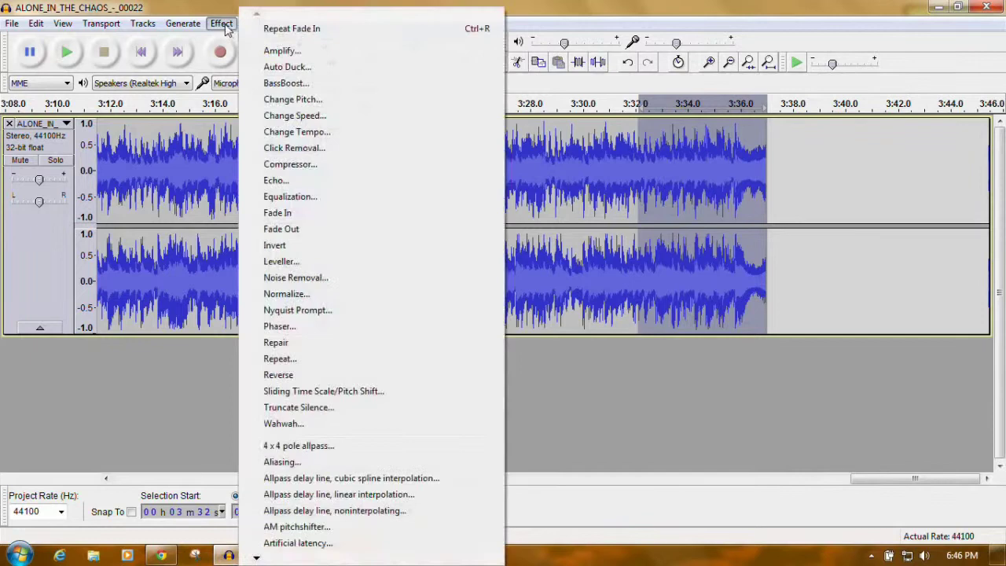
pyautogui.click(283, 229)
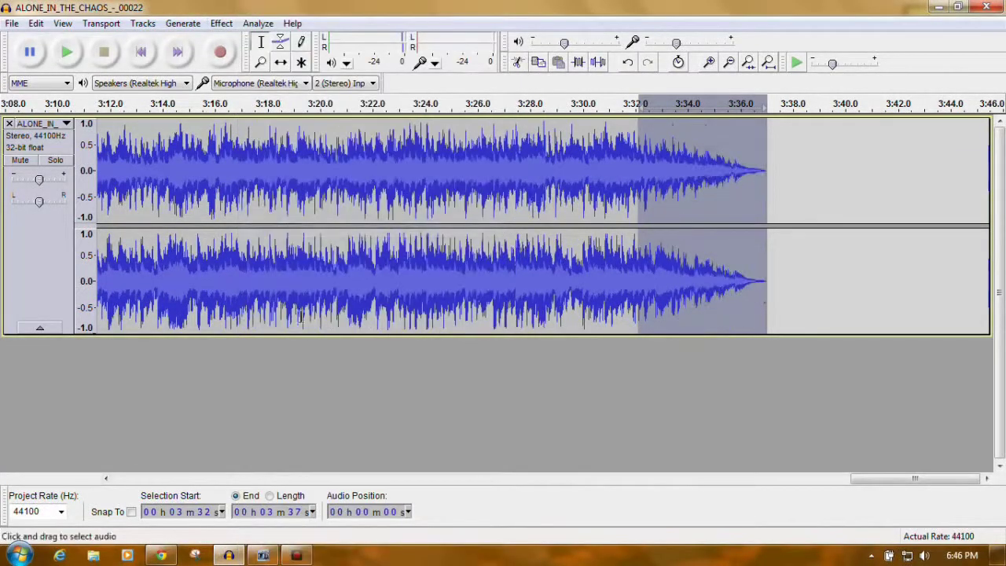
pyautogui.click(570, 103)
# Undo the fade-out, fade-in and tail cut, then redo removing the tail after 3:37.
pyautogui.click(628, 63)
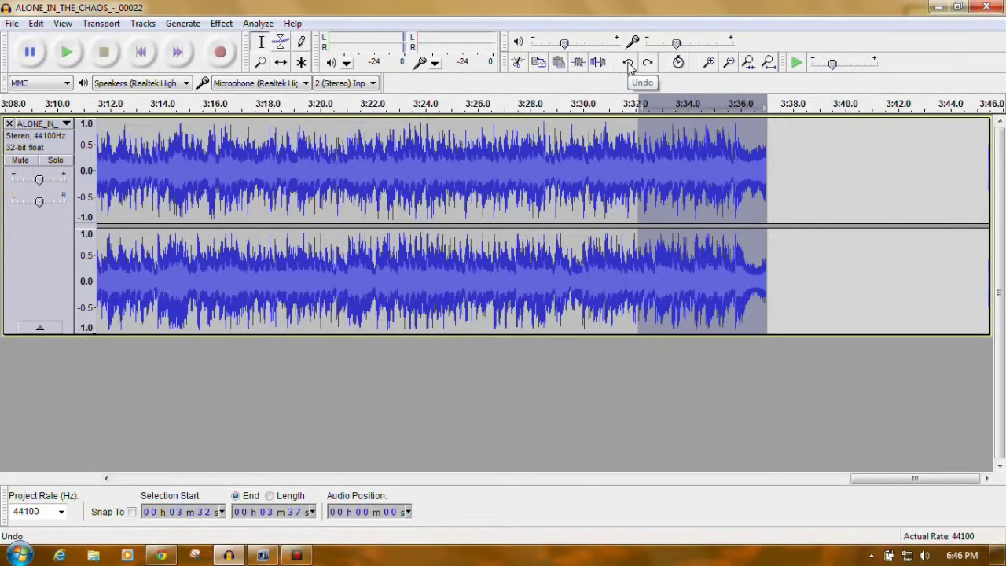
pyautogui.click(628, 63)
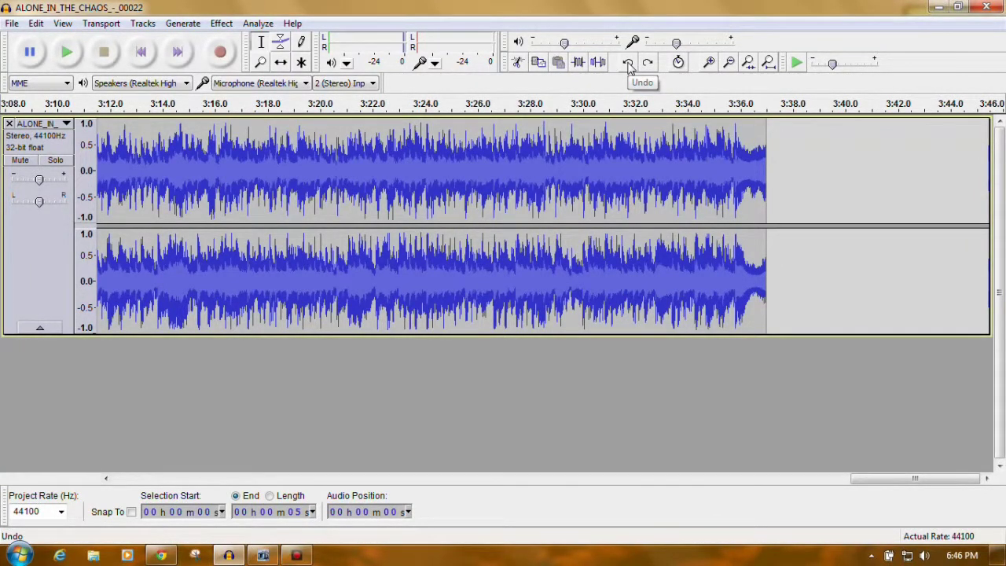
pyautogui.click(627, 63)
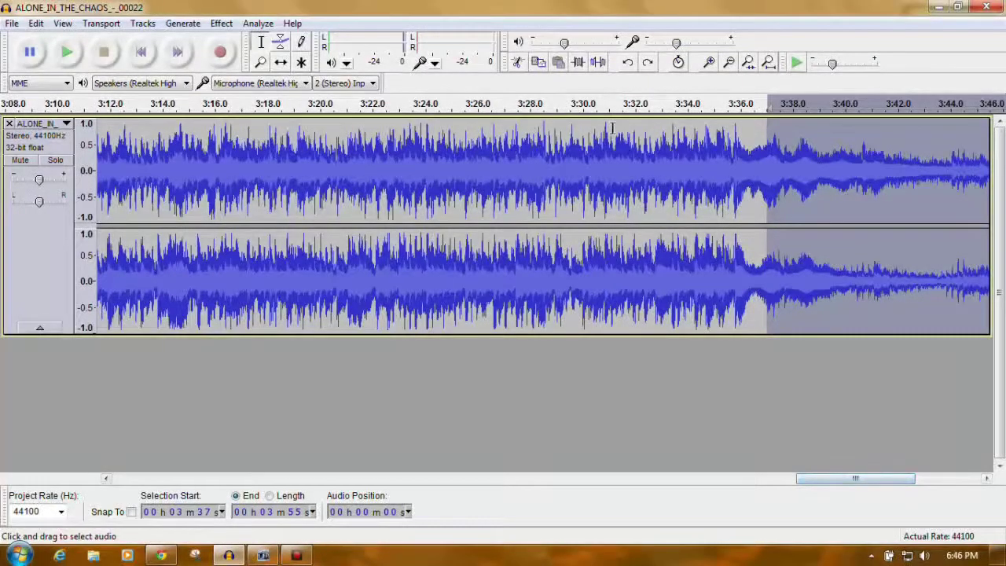
pyautogui.click(648, 62)
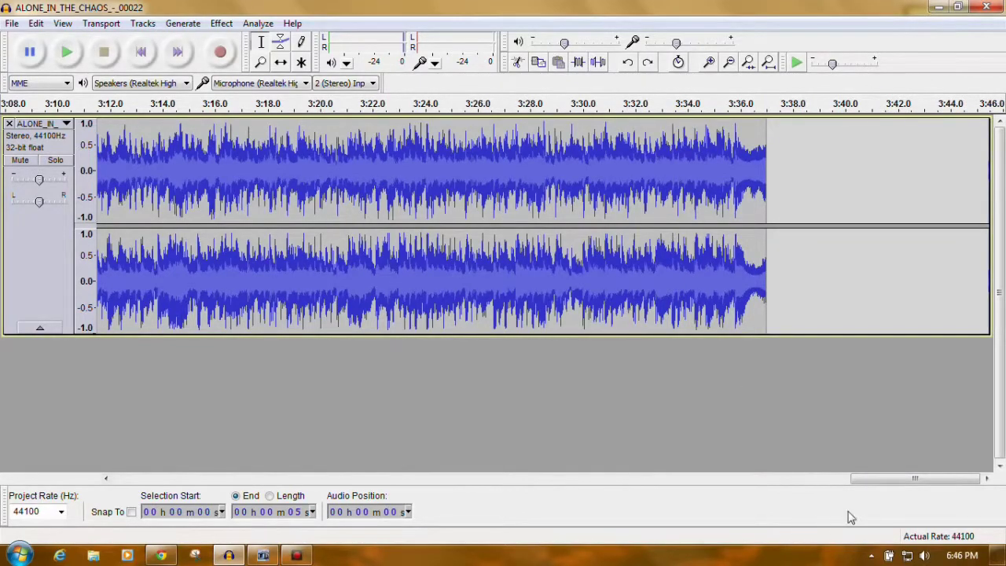
# Check the unfaded opening by playing from about 7 s and 5.5 s.
pyautogui.moveTo(903, 479); pyautogui.dragTo(148, 466)
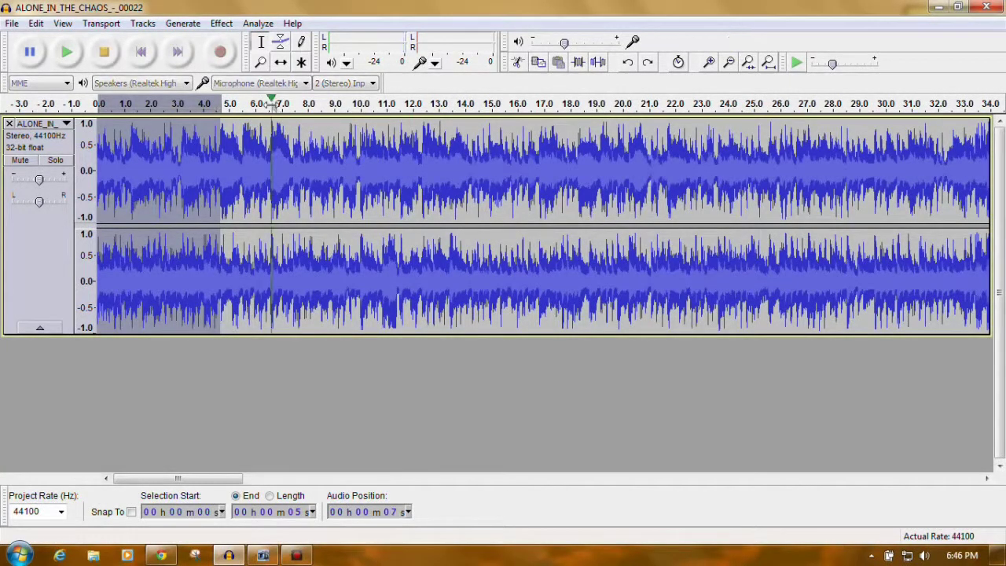
pyautogui.click(277, 104)
pyautogui.click(110, 55)
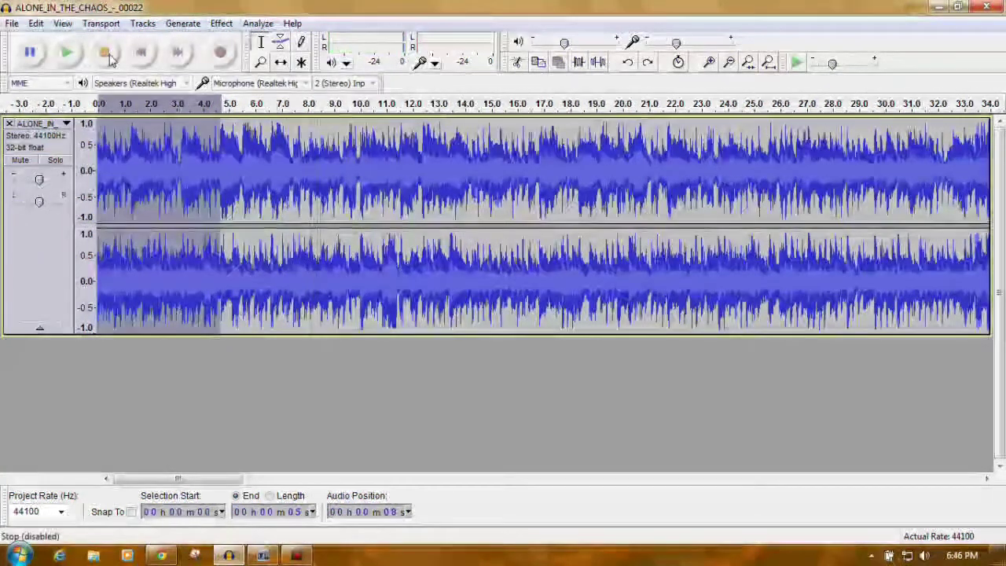
pyautogui.click(198, 353)
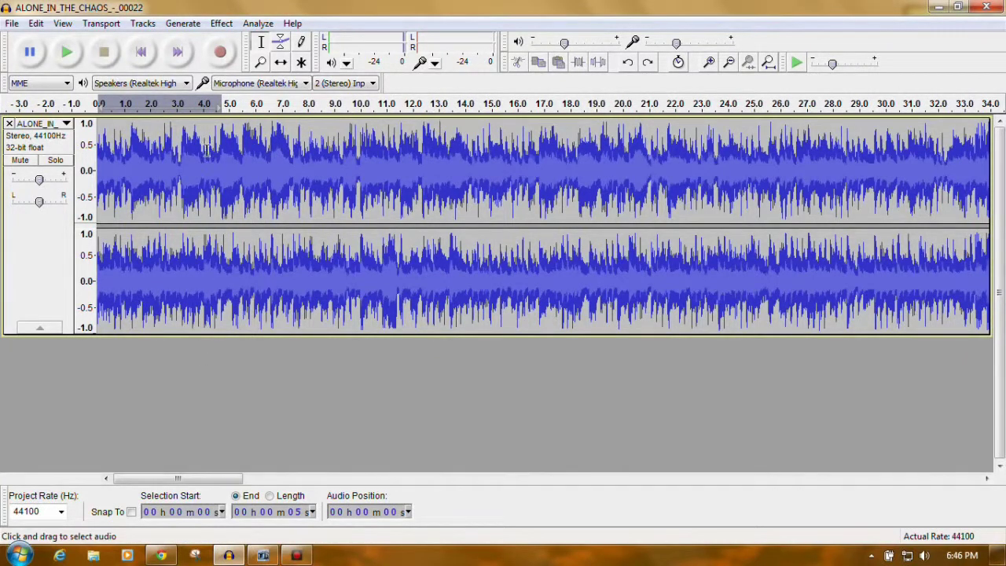
pyautogui.click(236, 103)
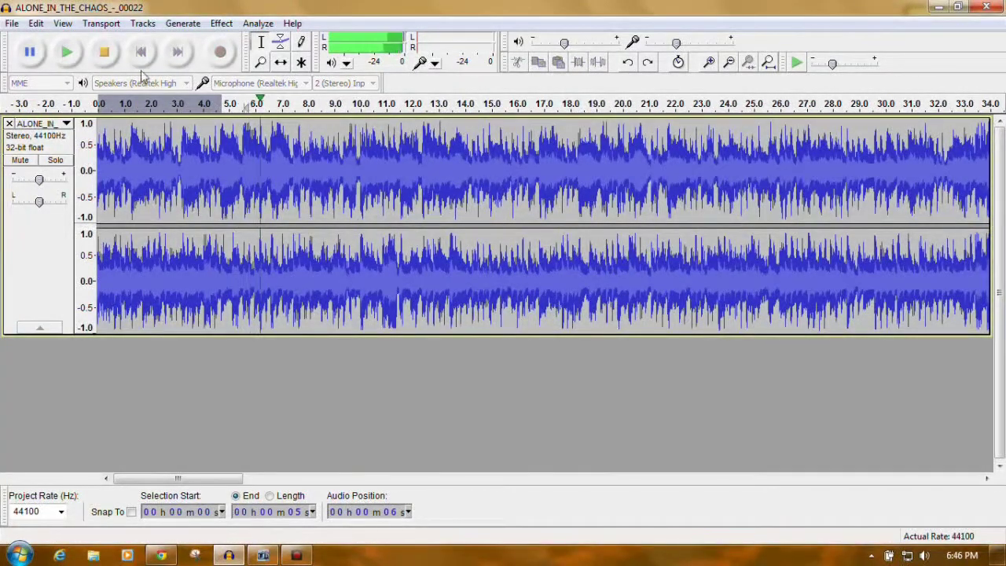
pyautogui.click(110, 53)
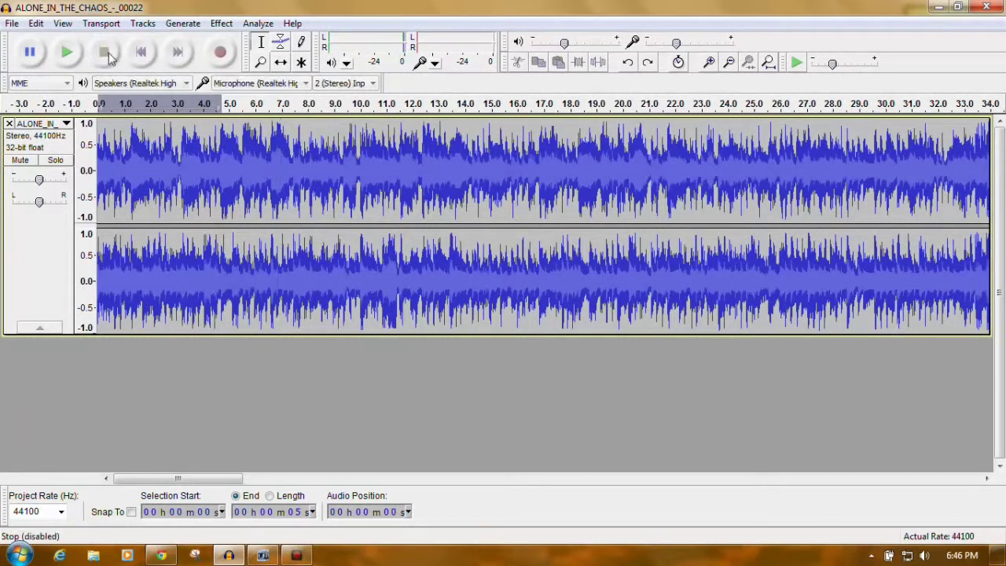
# With the Envelope Tool, ramp the volume from silence at 0 s to full at about 7.5 s.
pyautogui.click(282, 43)
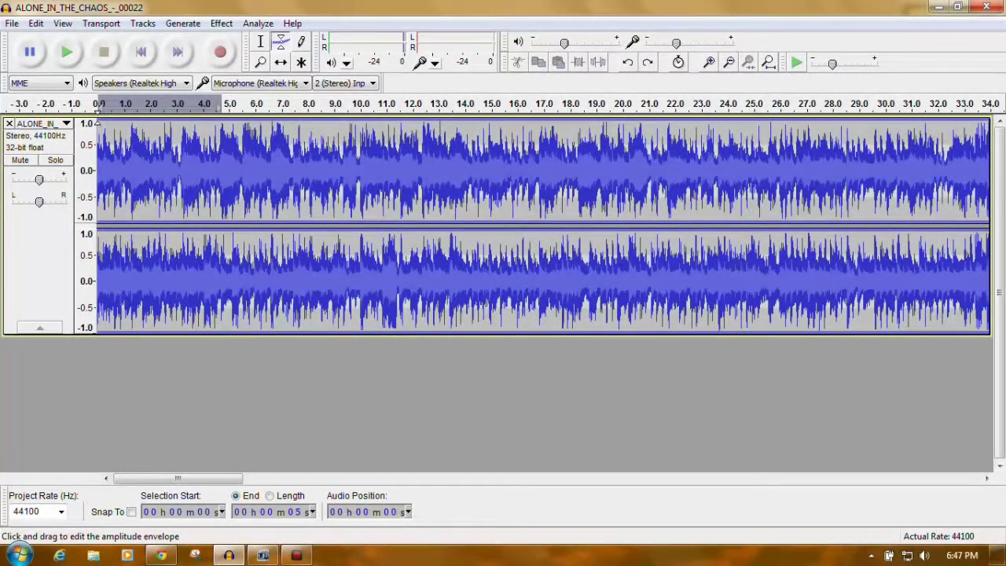
pyautogui.click(98, 118)
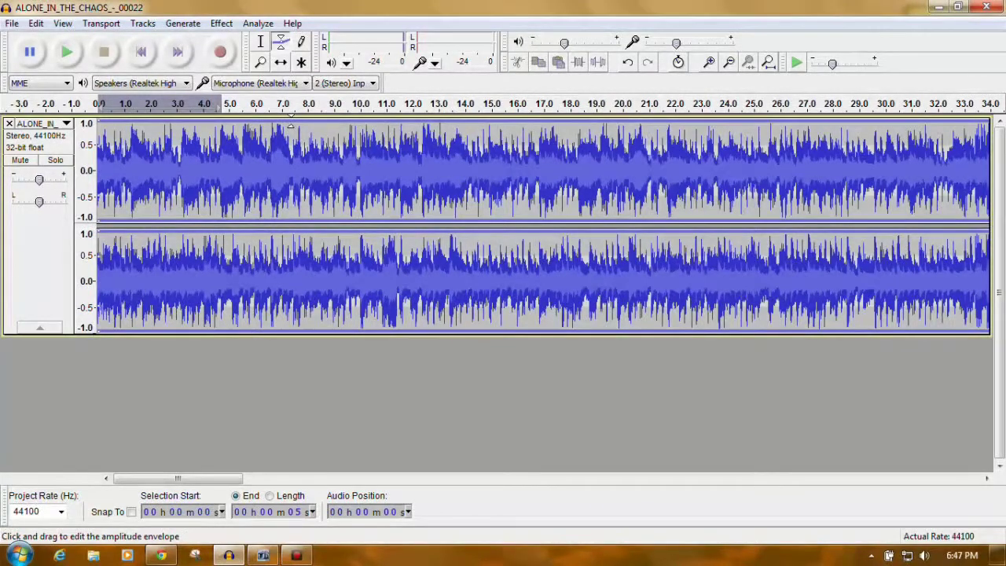
pyautogui.click(291, 124)
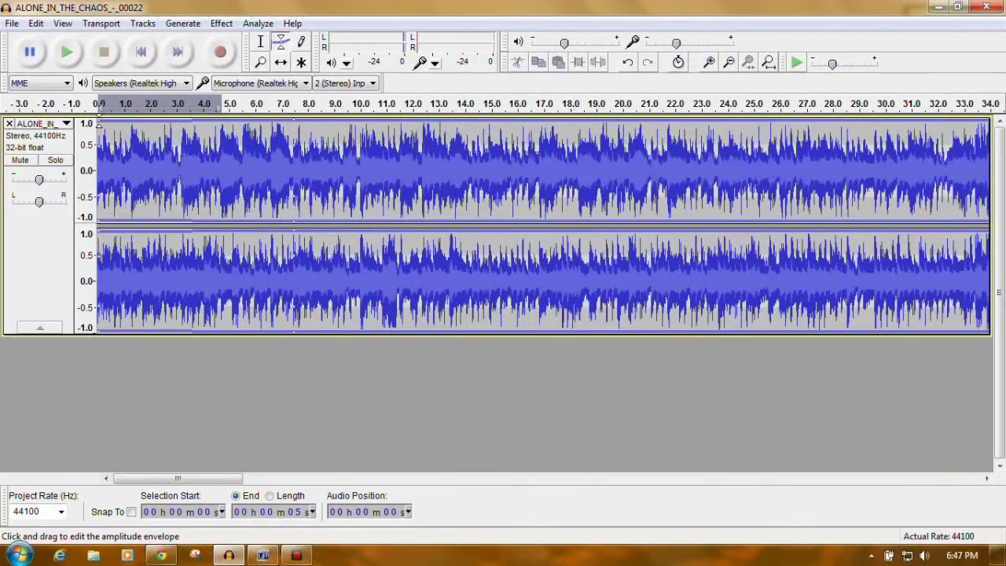
pyautogui.moveTo(97, 125); pyautogui.dragTo(97, 163)
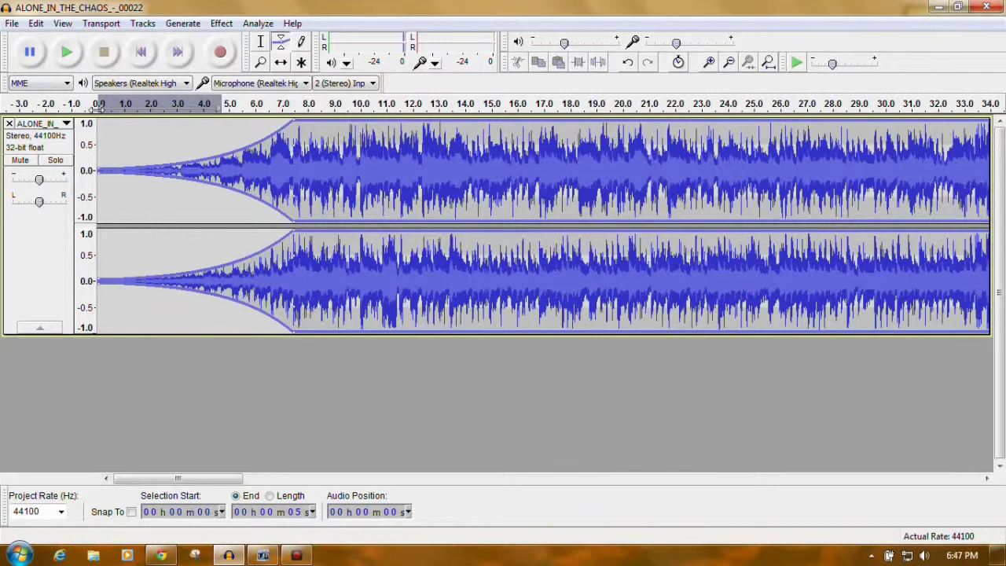
pyautogui.click(262, 44)
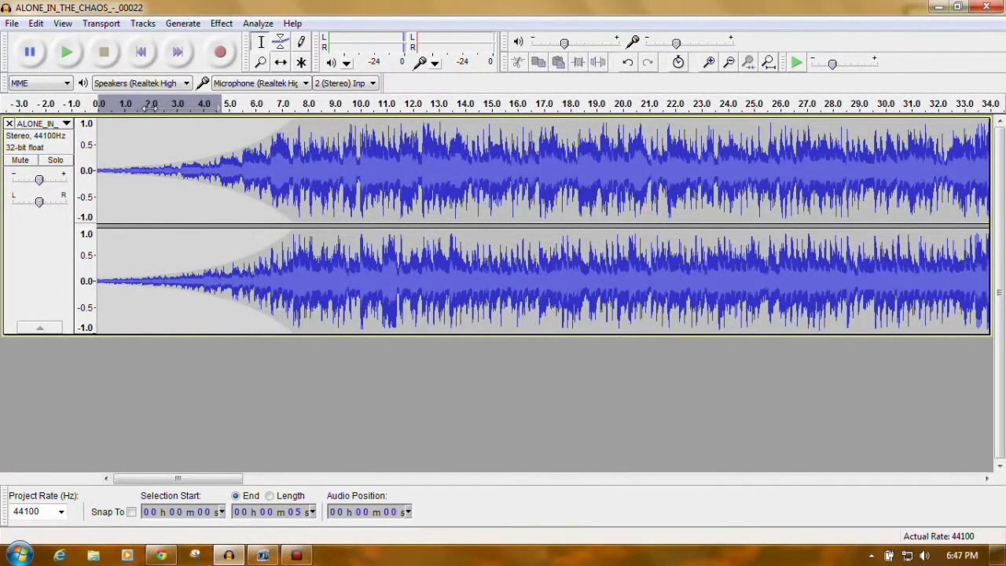
pyautogui.click(250, 110)
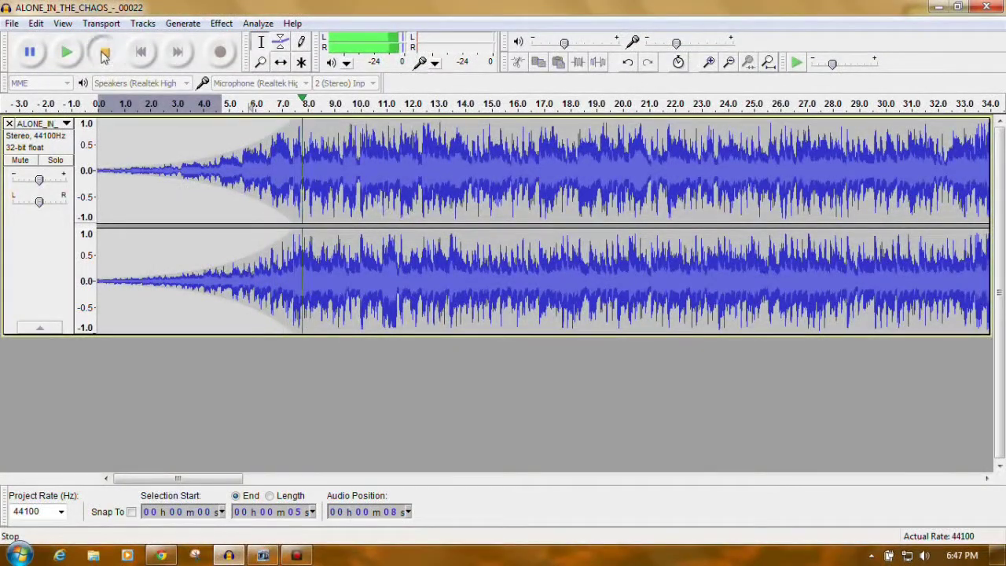
pyautogui.click(103, 52)
pyautogui.click(41, 23)
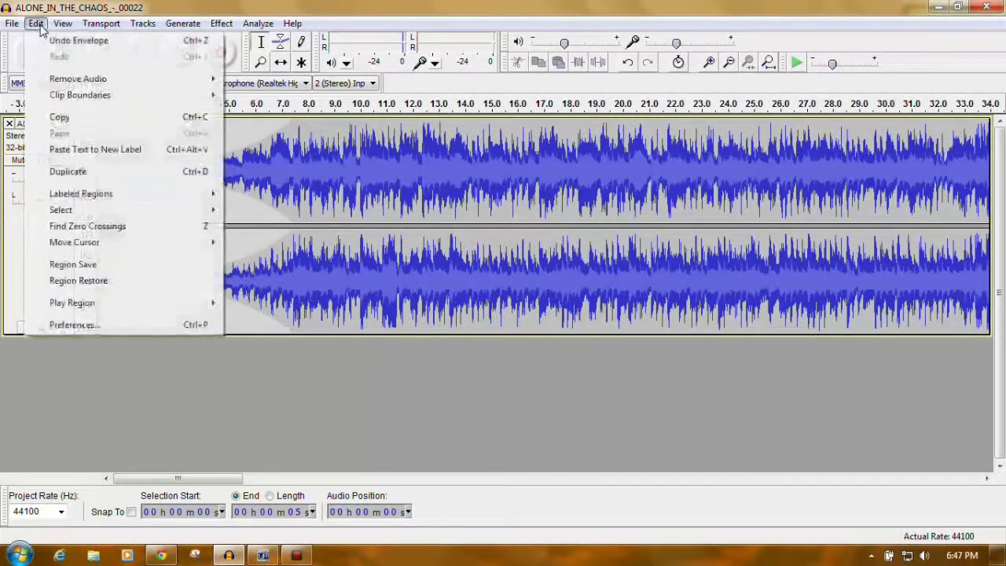
pyautogui.moveTo(93, 244)
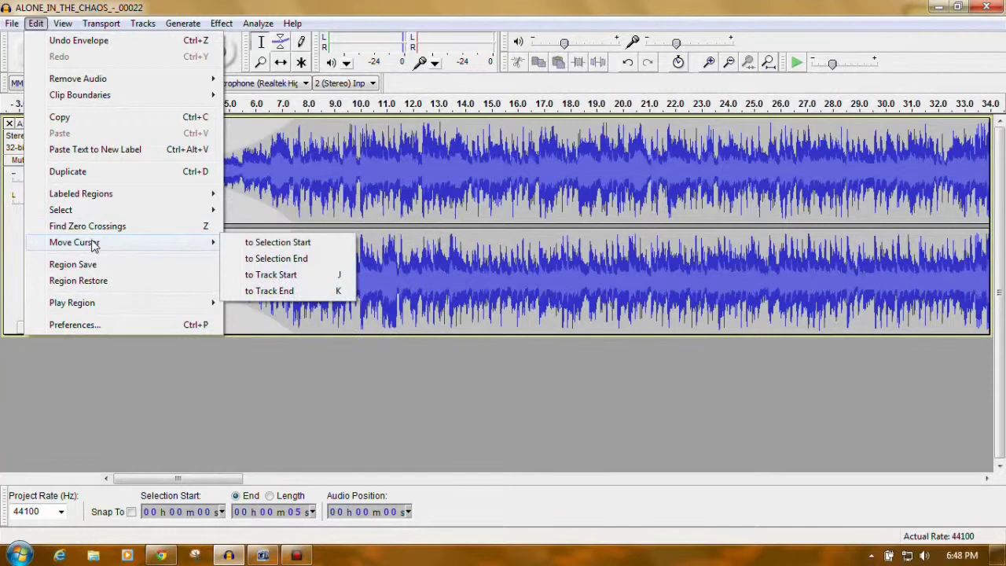
pyautogui.click(271, 274)
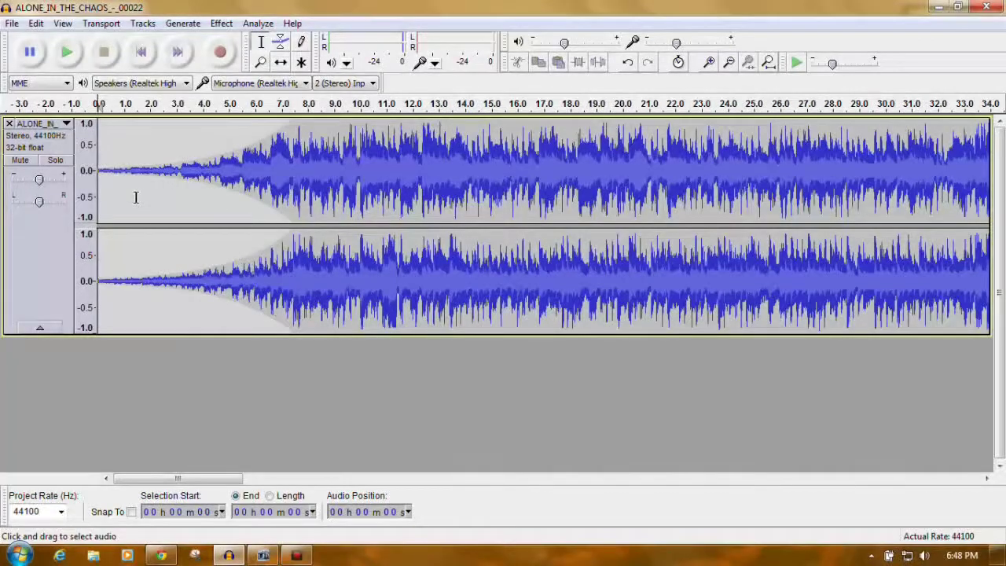
pyautogui.click(67, 51)
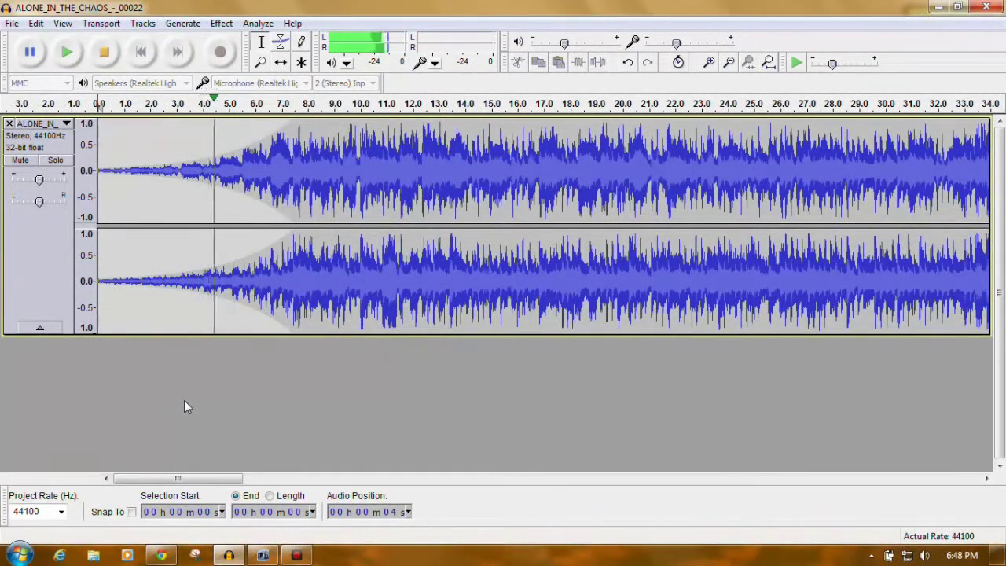
pyautogui.click(106, 55)
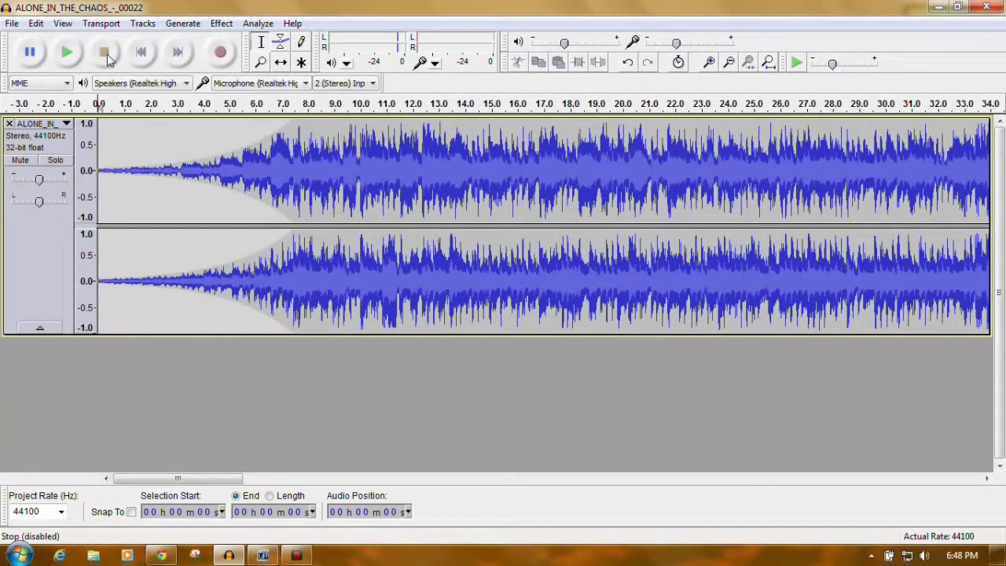
# Apply Fade In to the first 4 seconds, then play from the track start to check.
pyautogui.click(99, 157)
pyautogui.moveTo(99, 157); pyautogui.dragTo(203, 168)
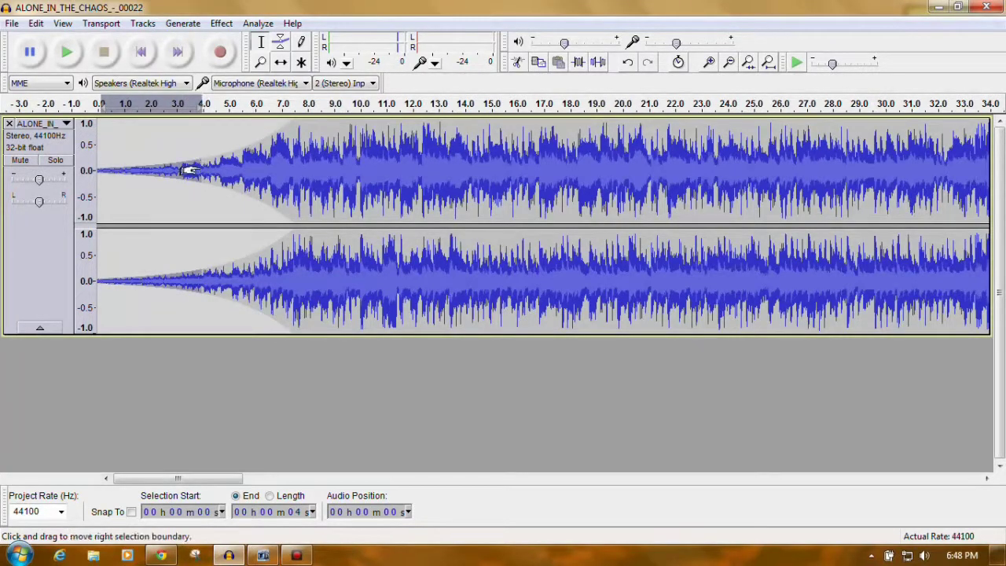
pyautogui.click(221, 23)
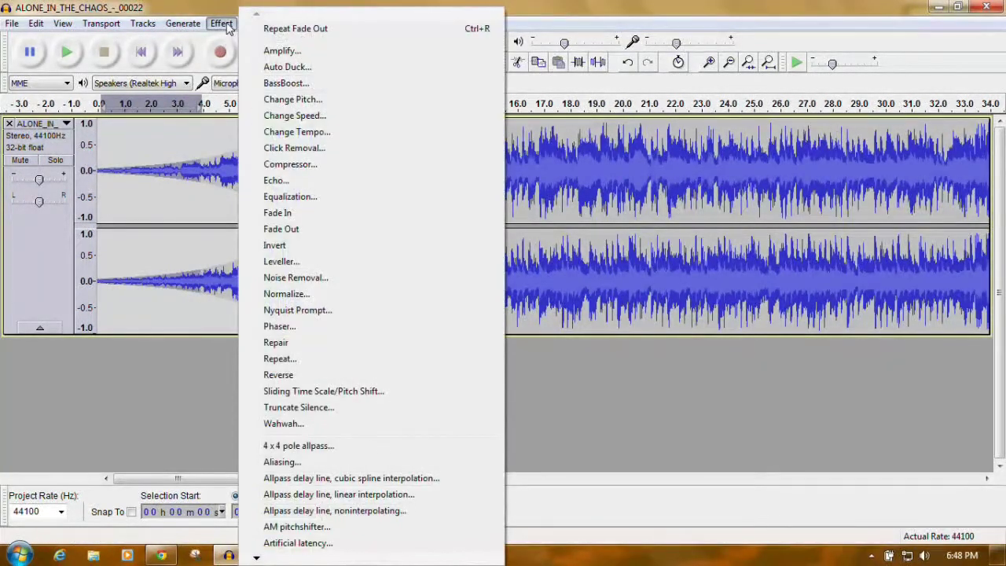
pyautogui.click(277, 216)
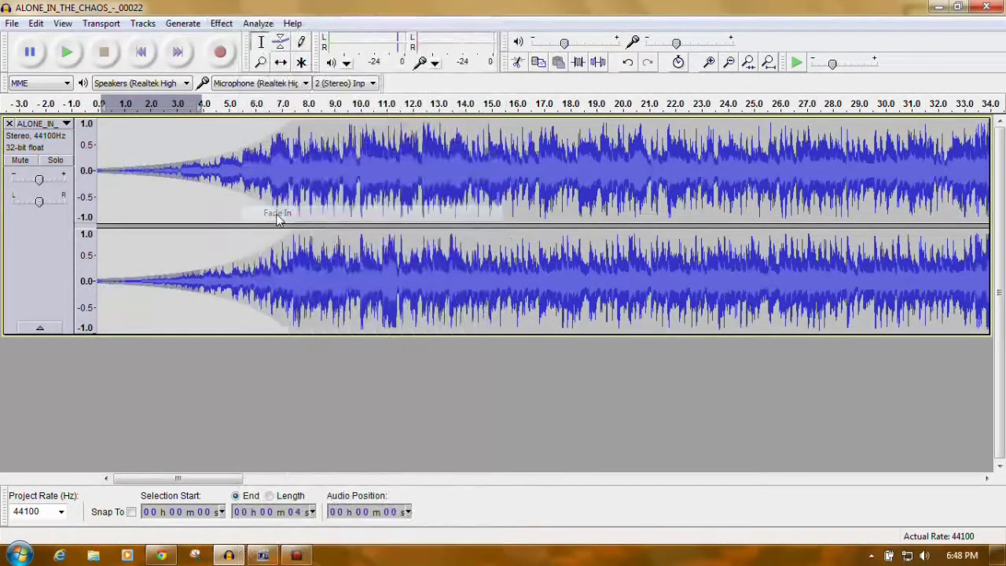
pyautogui.click(101, 172)
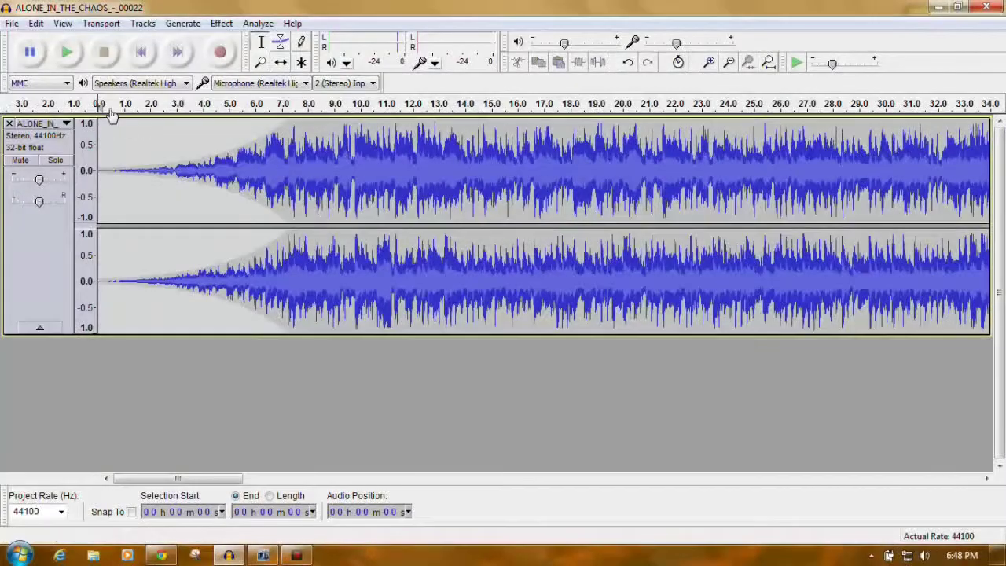
pyautogui.click(67, 52)
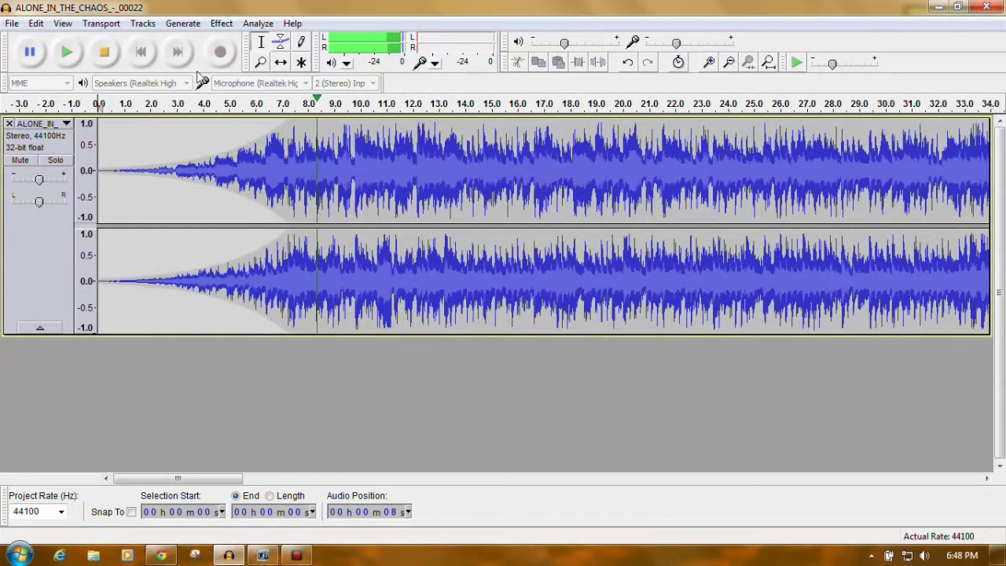
# Stop playback and pull the final envelope point at 3:37 down to silence.
pyautogui.press('space')
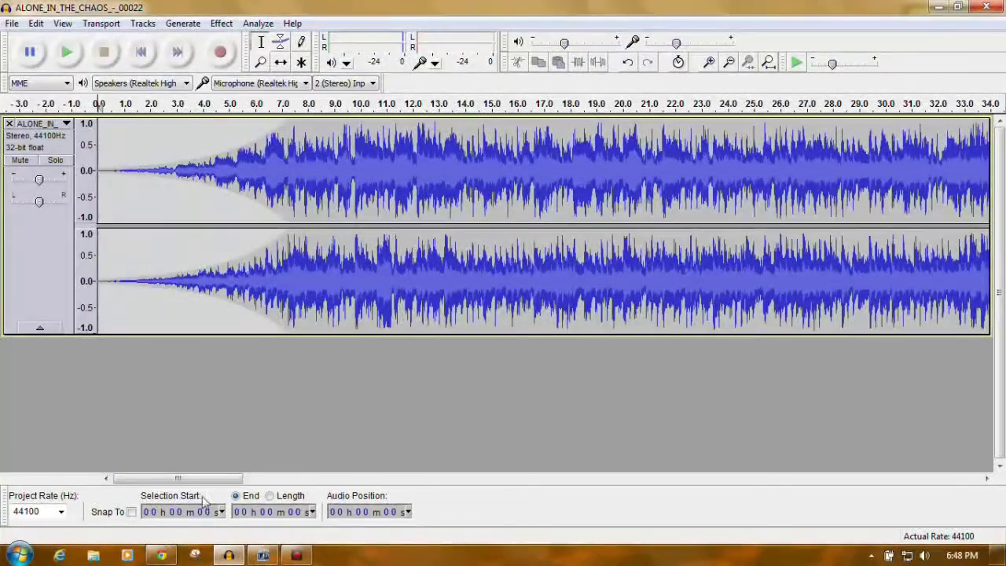
pyautogui.moveTo(209, 477); pyautogui.dragTo(947, 485)
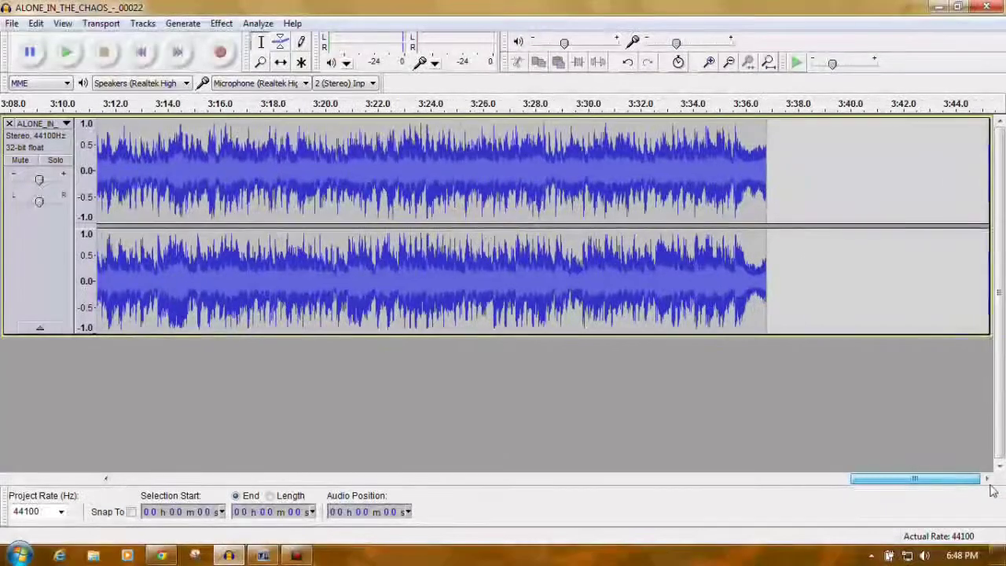
pyautogui.click(284, 44)
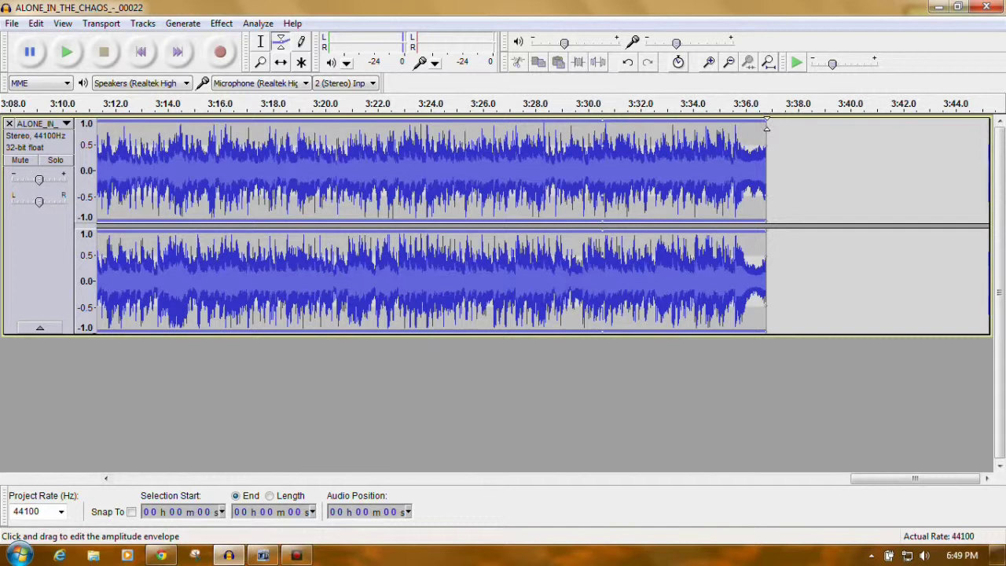
pyautogui.moveTo(764, 122); pyautogui.dragTo(768, 167)
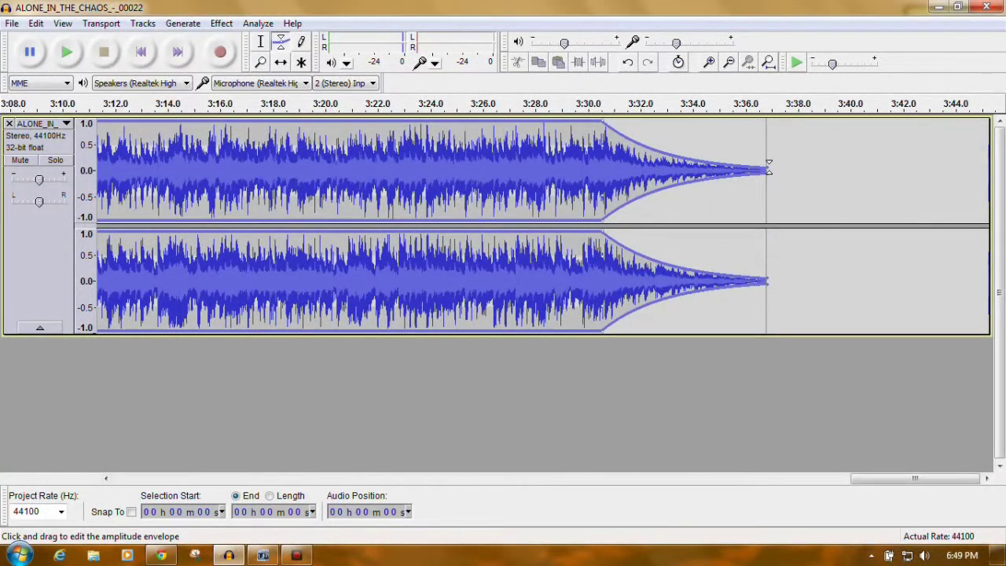
# Apply Fade Out to the last two seconds, 3:35–3:37, and play from about 3:28.
pyautogui.click(260, 40)
pyautogui.moveTo(705, 168); pyautogui.dragTo(765, 176)
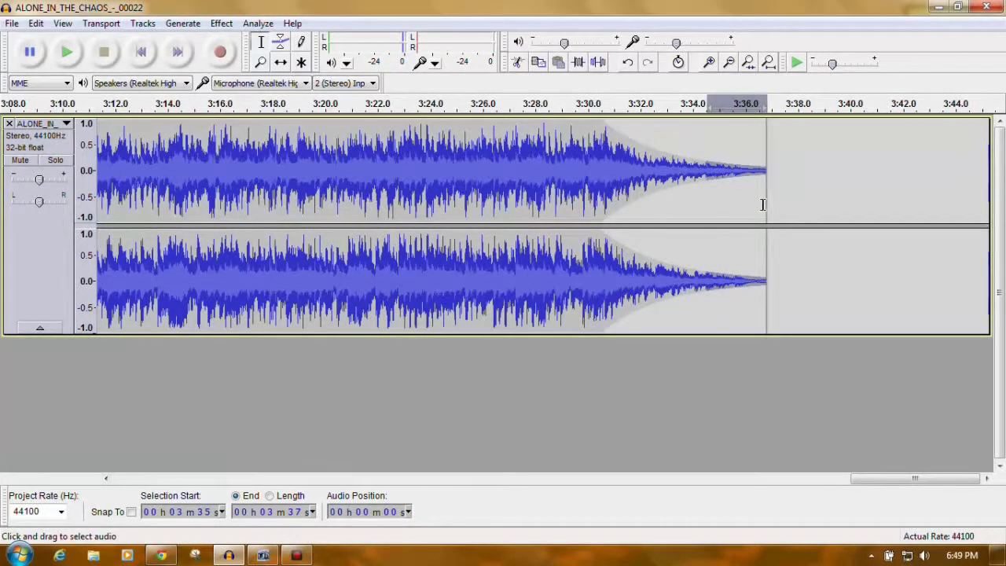
pyautogui.click(221, 23)
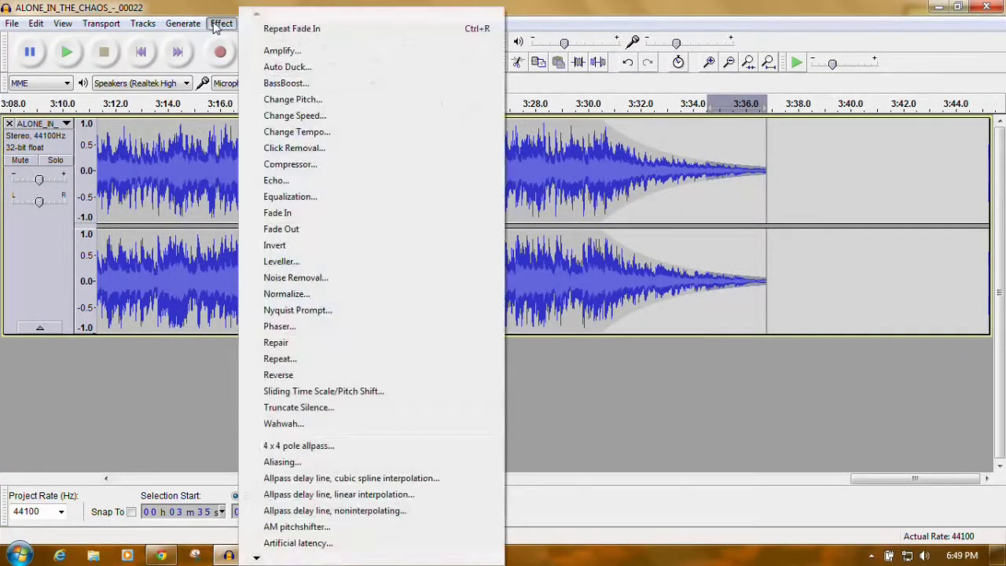
pyautogui.click(307, 229)
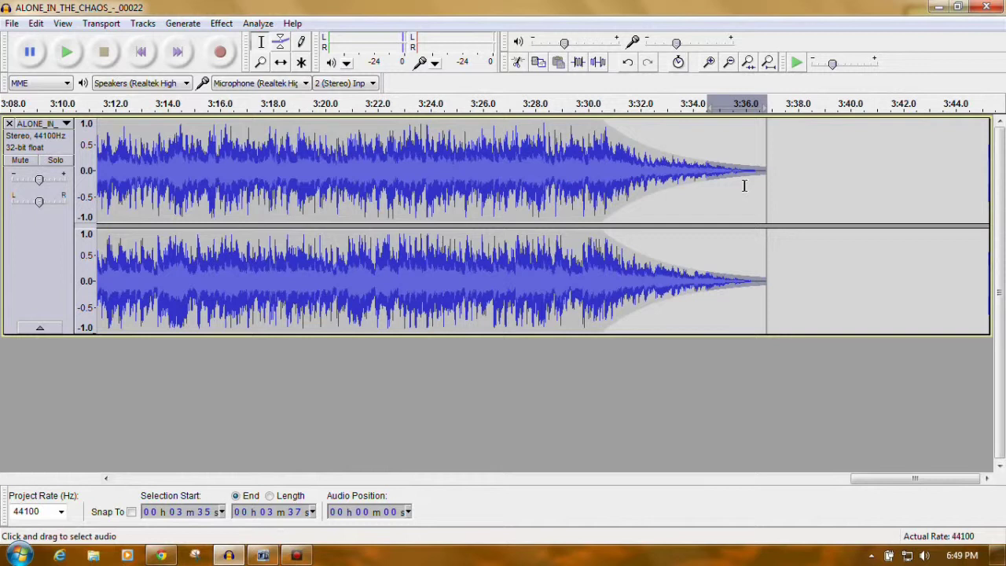
pyautogui.click(527, 110)
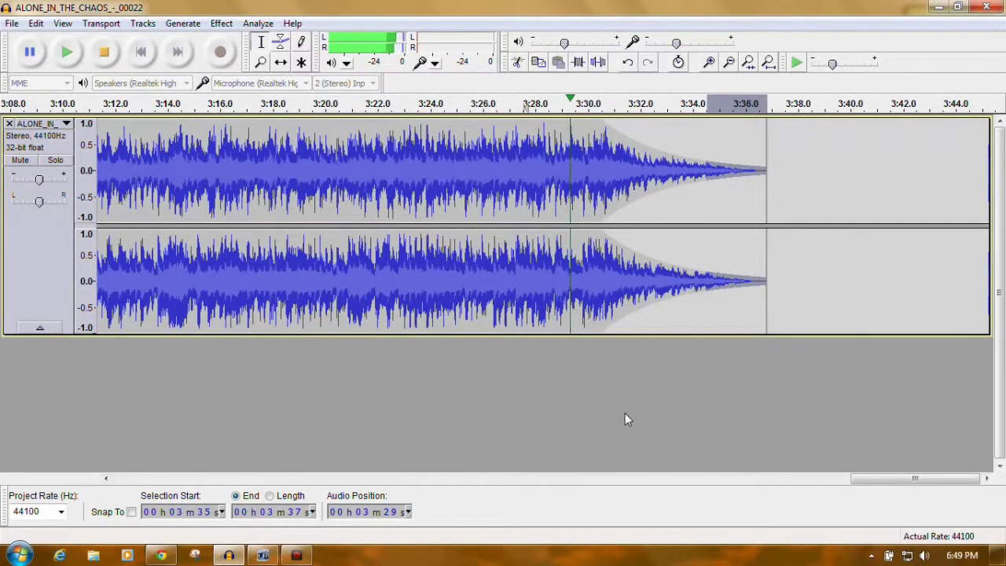